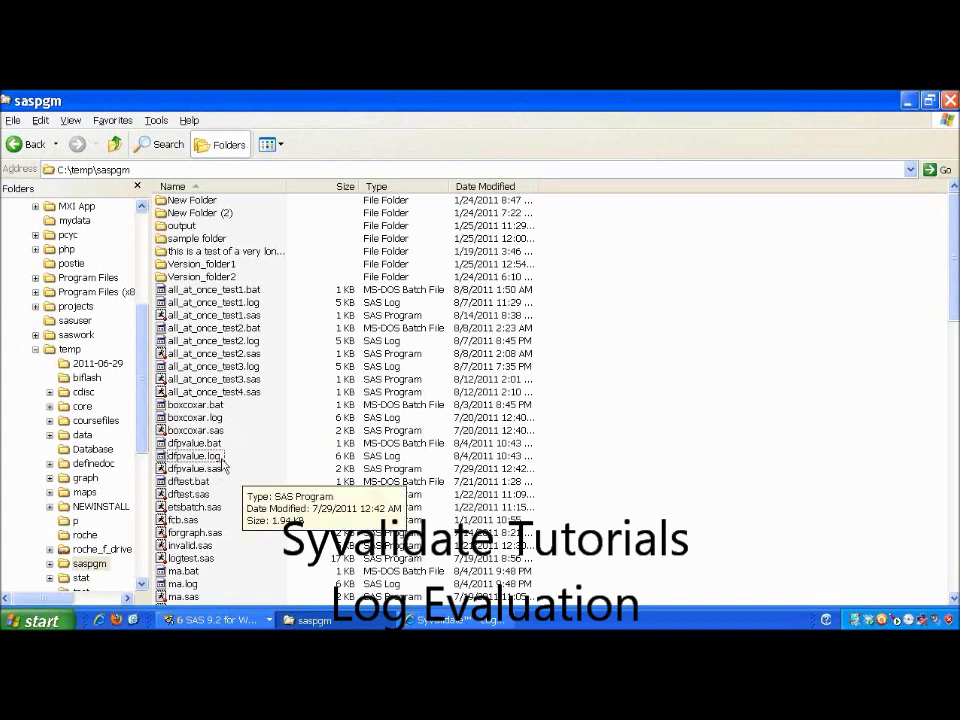
- Open dfpvalue.log from the saspgm folder, look through it to the end for warnings, and close it
click(217, 459)
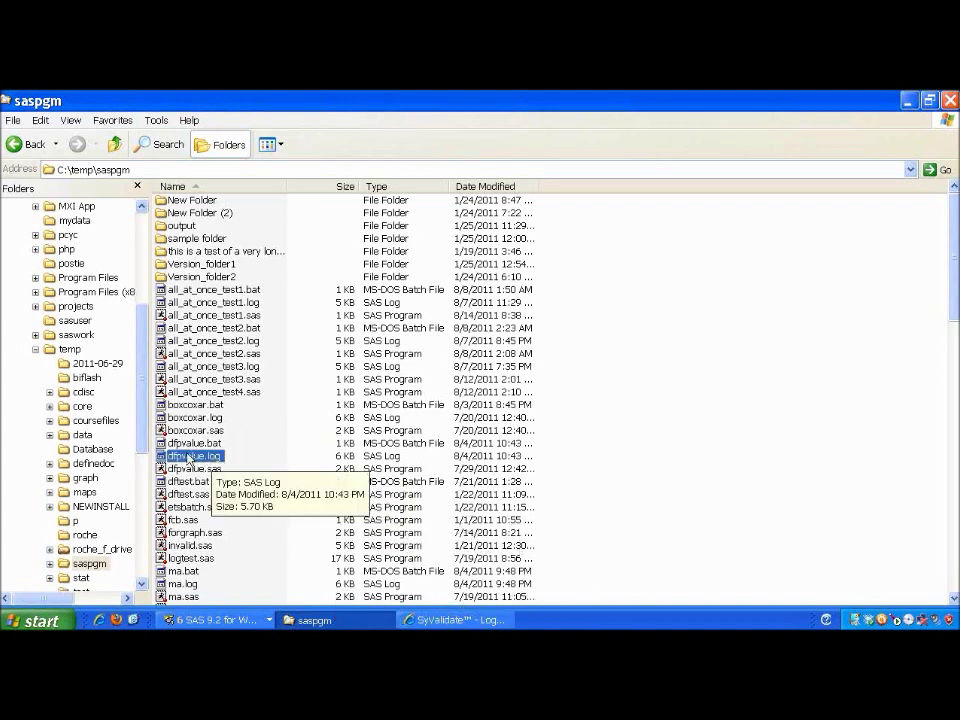
double_click(200, 456)
drag(515, 457, 358, 174)
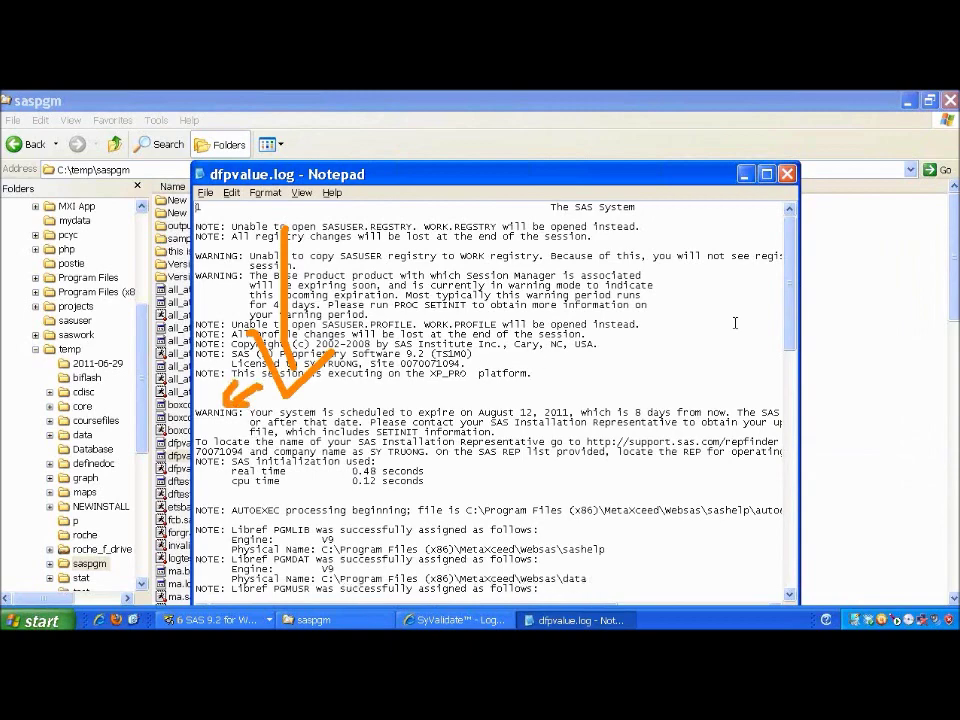
drag(795, 325, 797, 560)
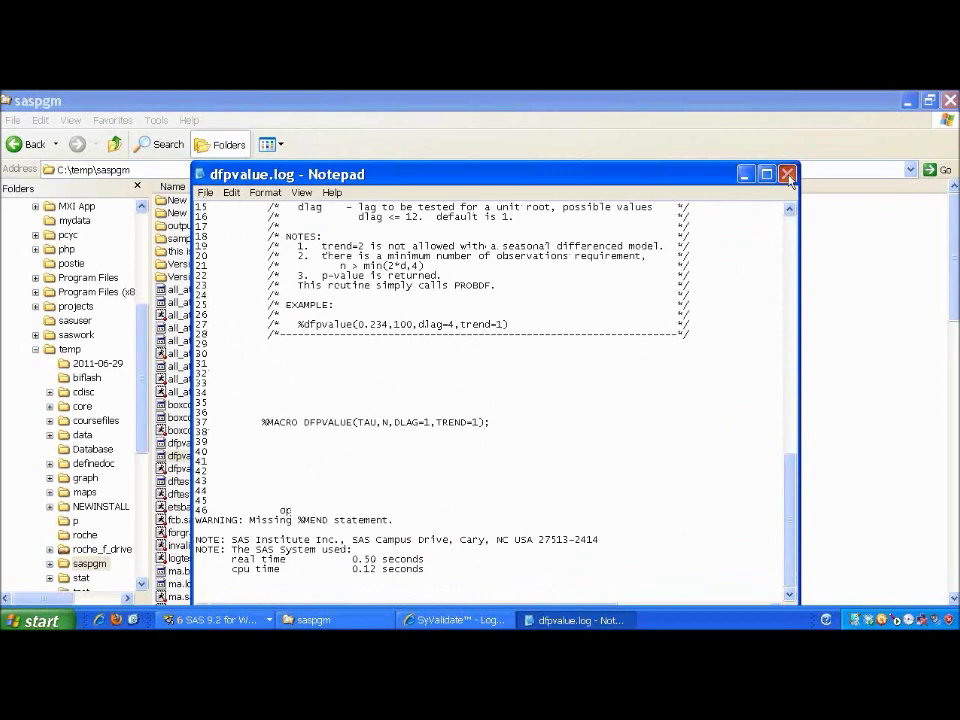
key(alt+F4)
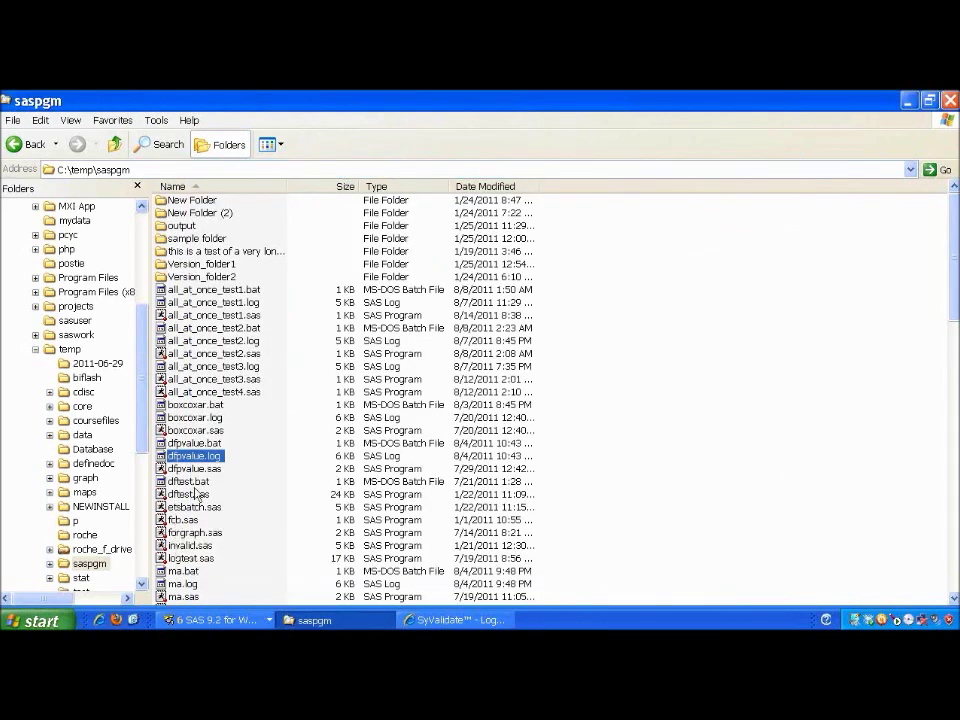
- Run the V_-_Log_Evaluation on dfpvalue.log and inspect the end of the full log around the %MACRO statement
right_click(218, 461)
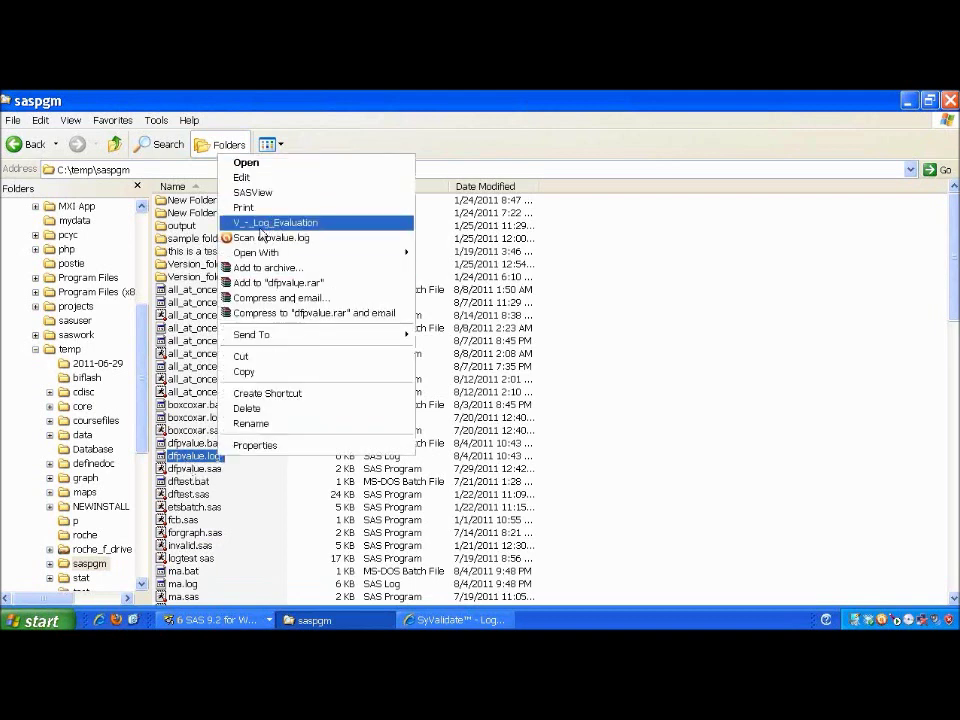
click(302, 226)
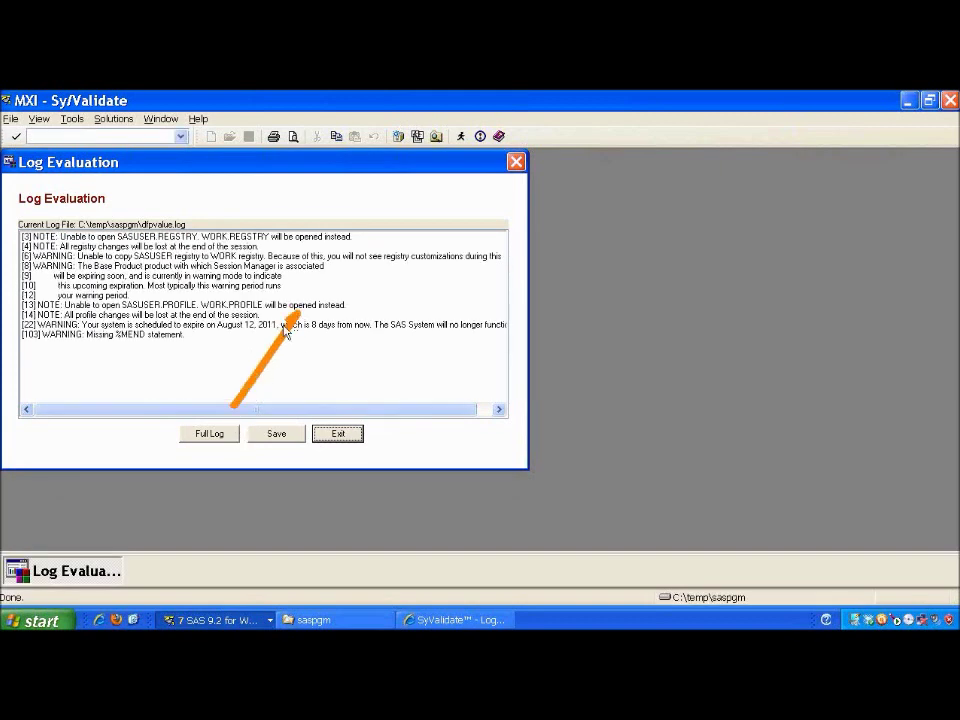
click(230, 433)
drag(497, 261, 503, 407)
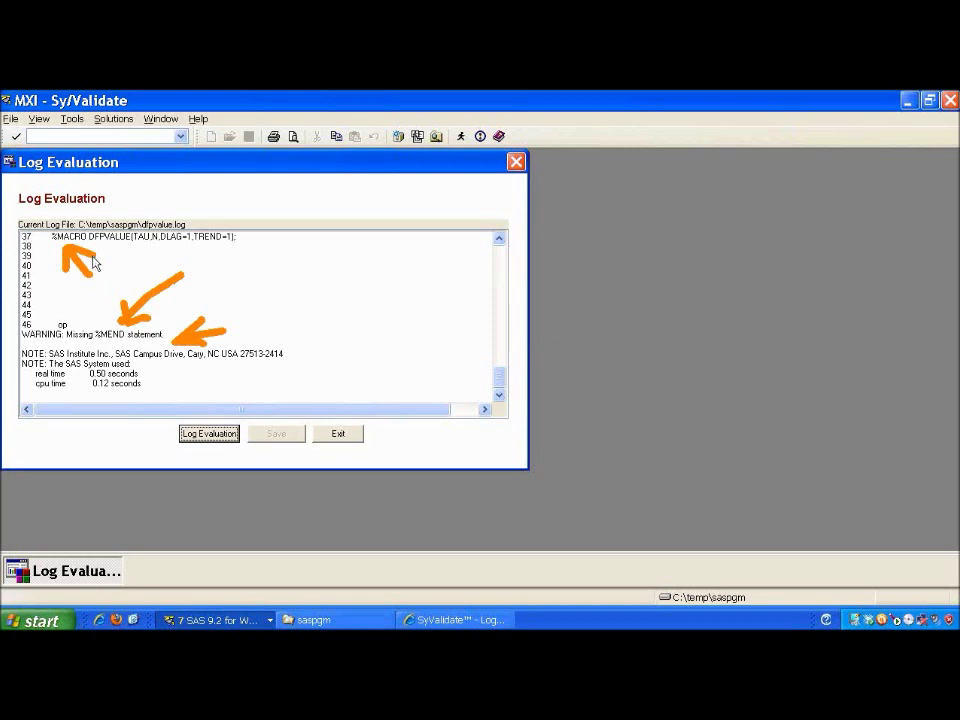
- Return to the evaluation findings for dfpvalue.log, save them to a file and exit the evaluation
click(216, 436)
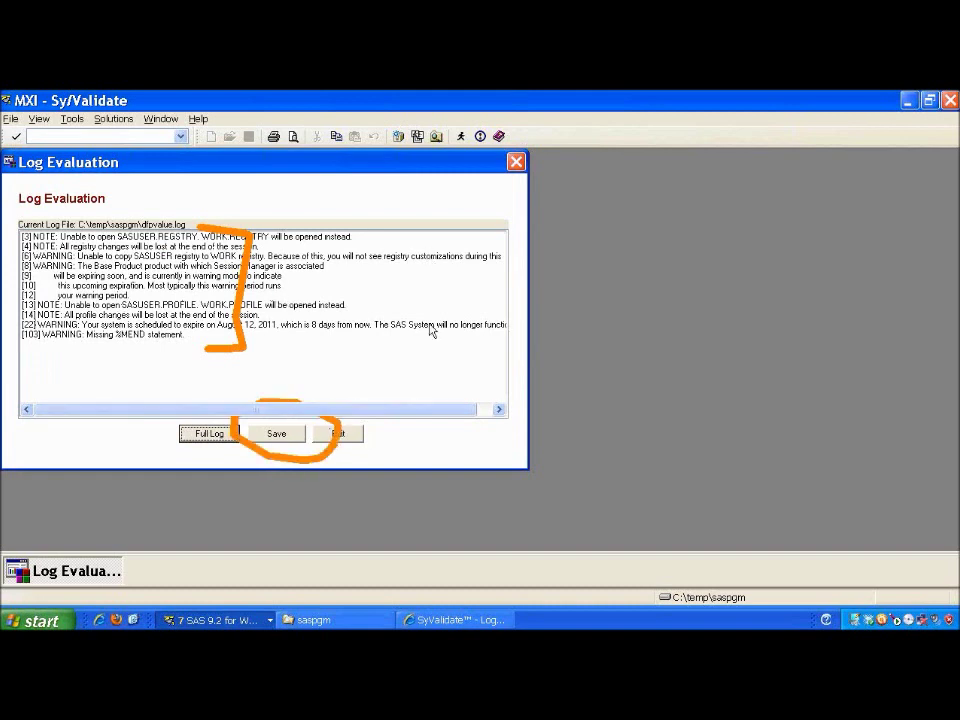
click(281, 437)
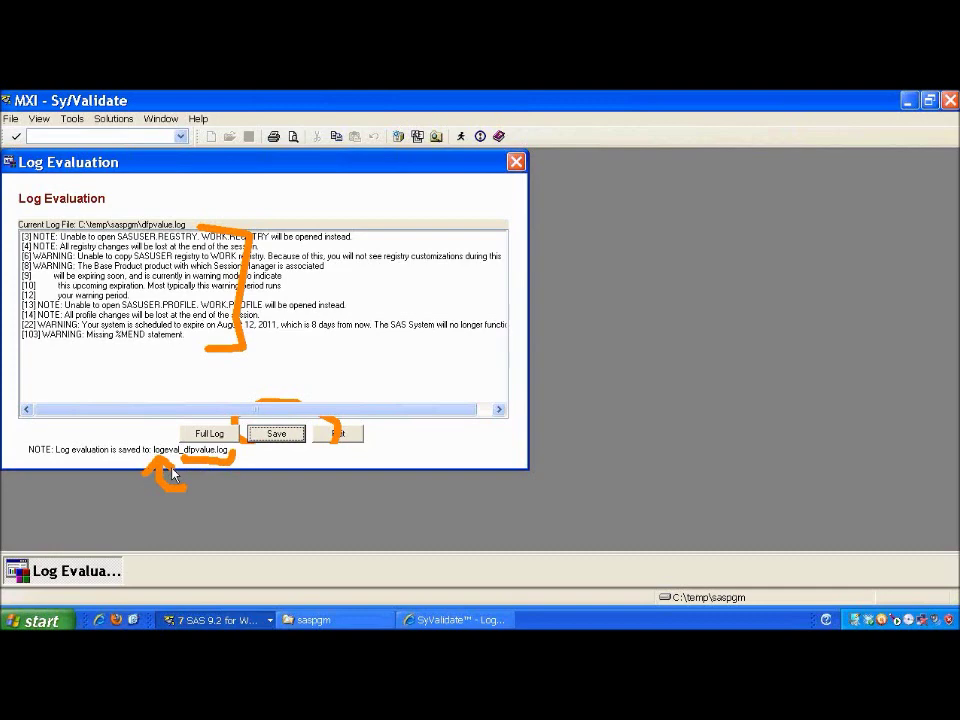
click(340, 434)
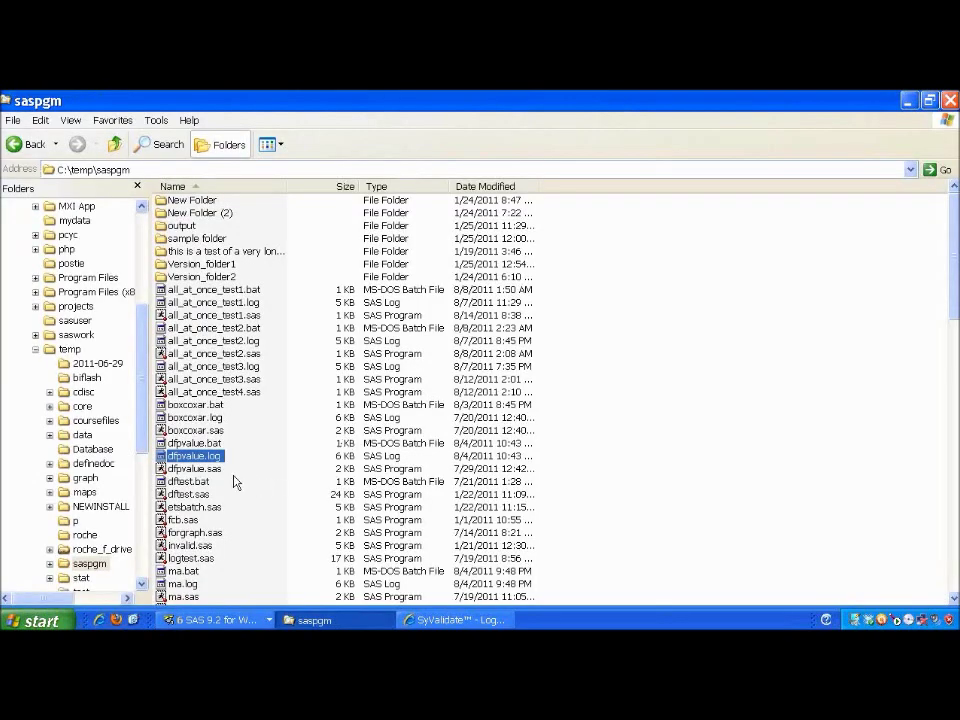
- Open the saved logeval_dfpvalue.log, review its source log path and listed notes and warnings, and close it
drag(955, 323, 945, 612)
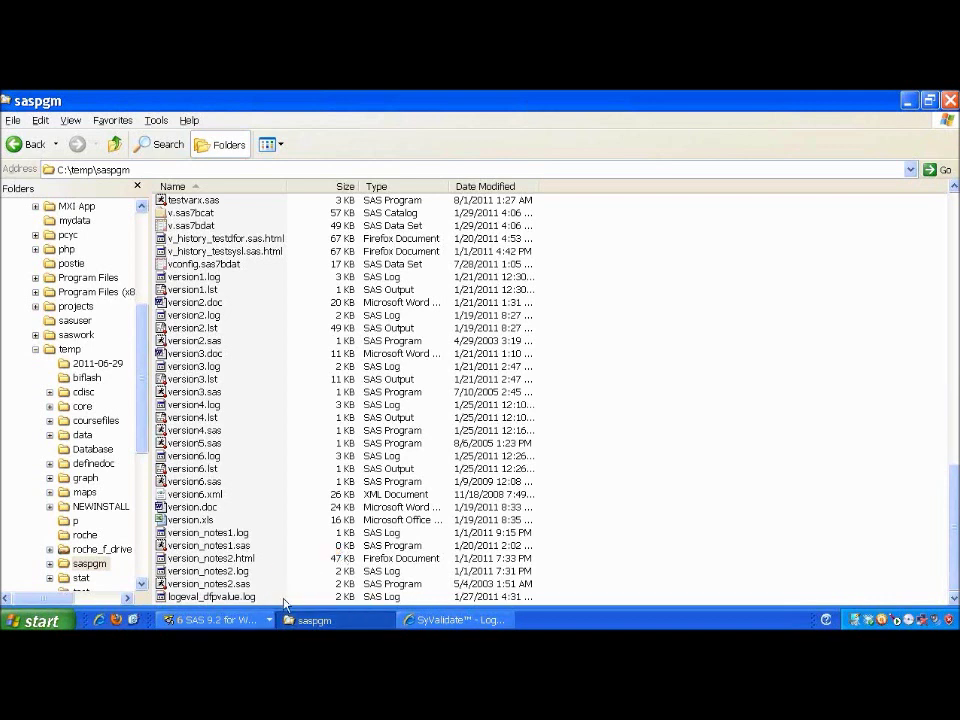
double_click(250, 597)
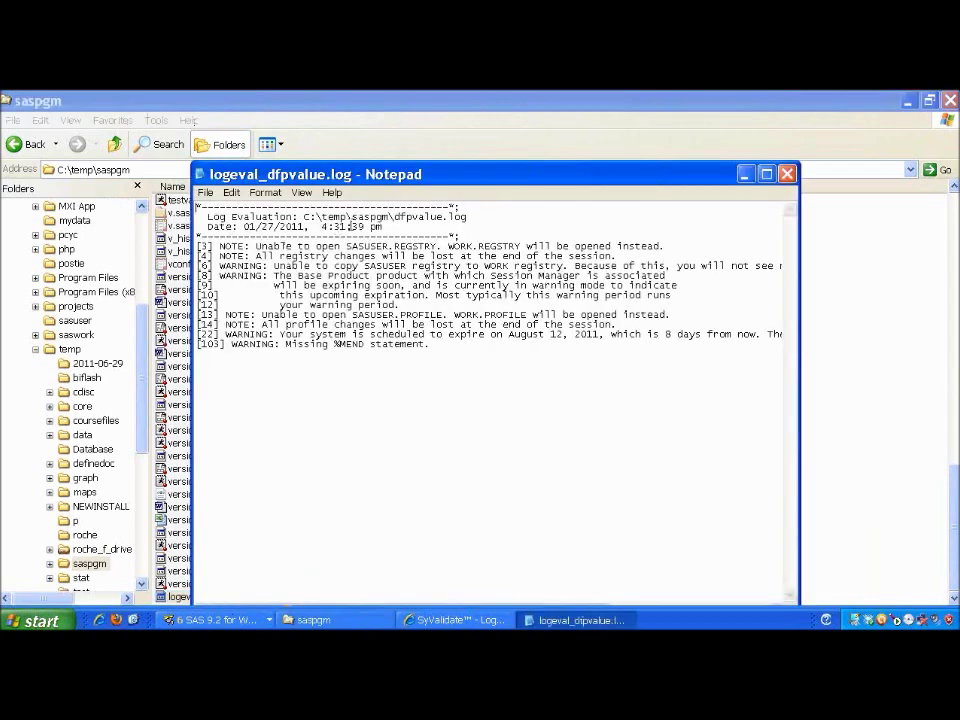
mouse_move(302, 216)
mouse_down()
mouse_move(380, 227)
mouse_move(470, 216)
mouse_move(538, 370)
mouse_move(463, 382)
mouse_up()
mouse_move(274, 490)
mouse_down()
mouse_move(278, 514)
mouse_move(205, 388)
mouse_up()
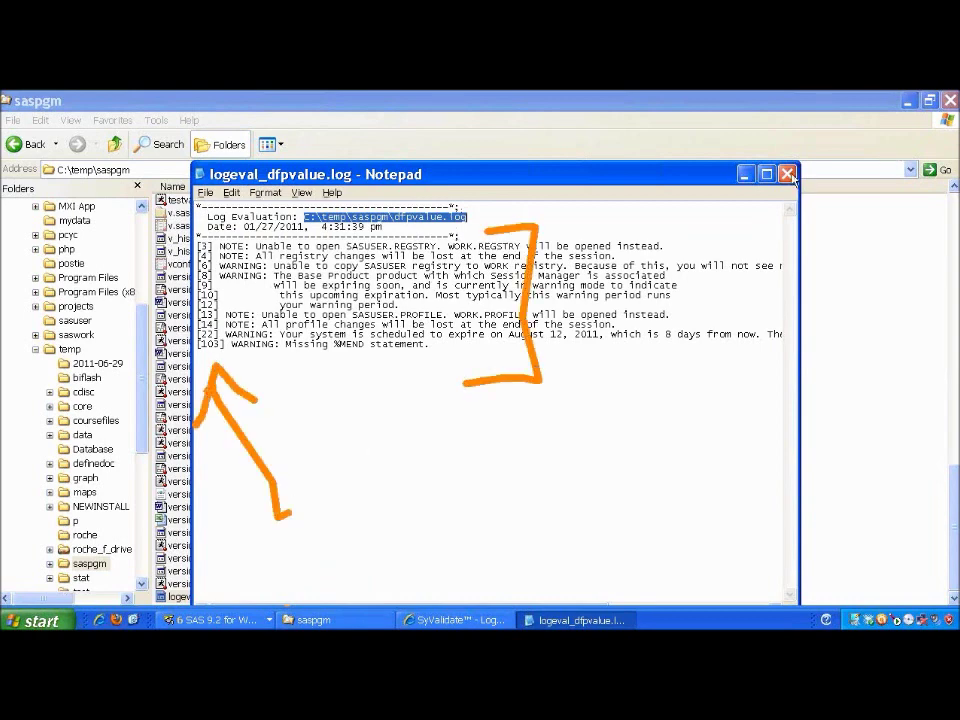
key(Escape)
key(alt+F4)
- Delete logeval_dfpvalue.log from the saspgm folder and confirm the deletion
right_click(226, 596)
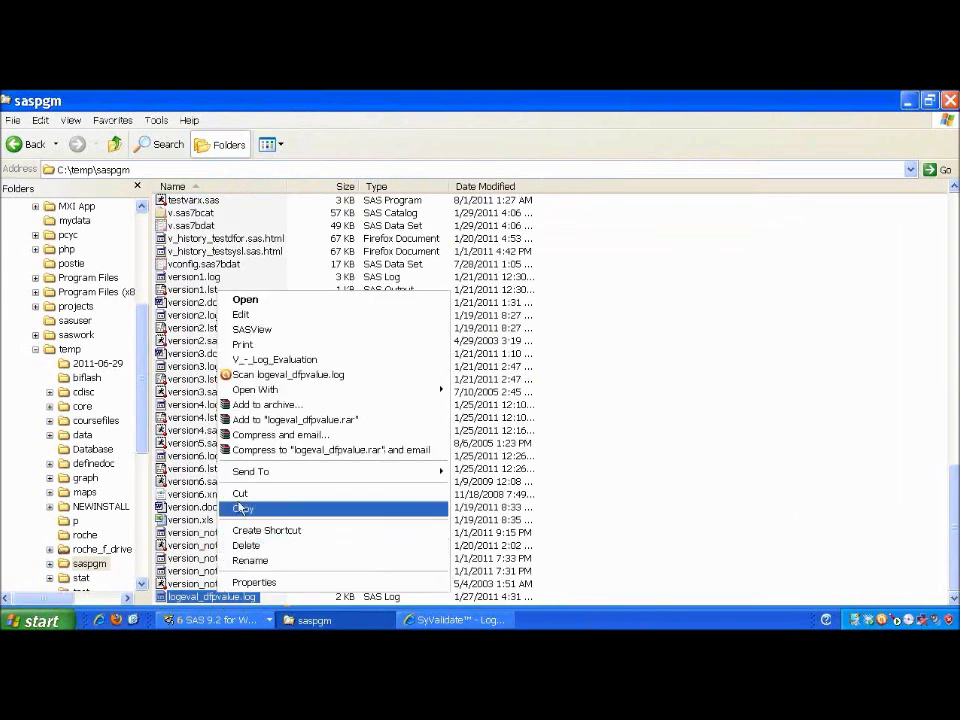
click(241, 547)
click(531, 370)
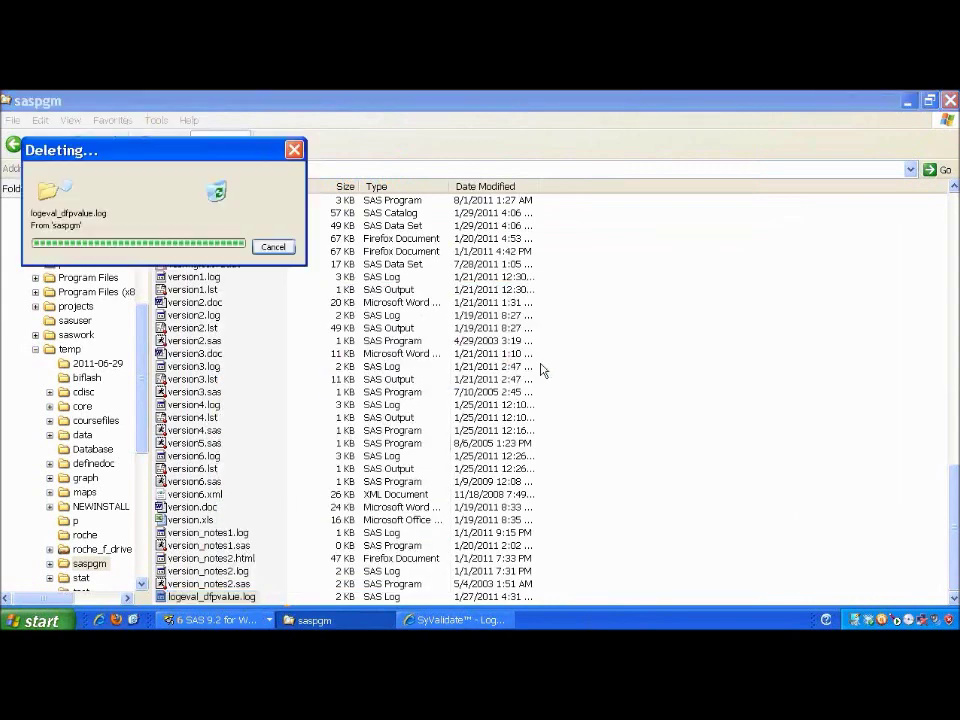
- Open the sample folder to check which log files it contains, and go back to saspgm
drag(950, 470, 951, 215)
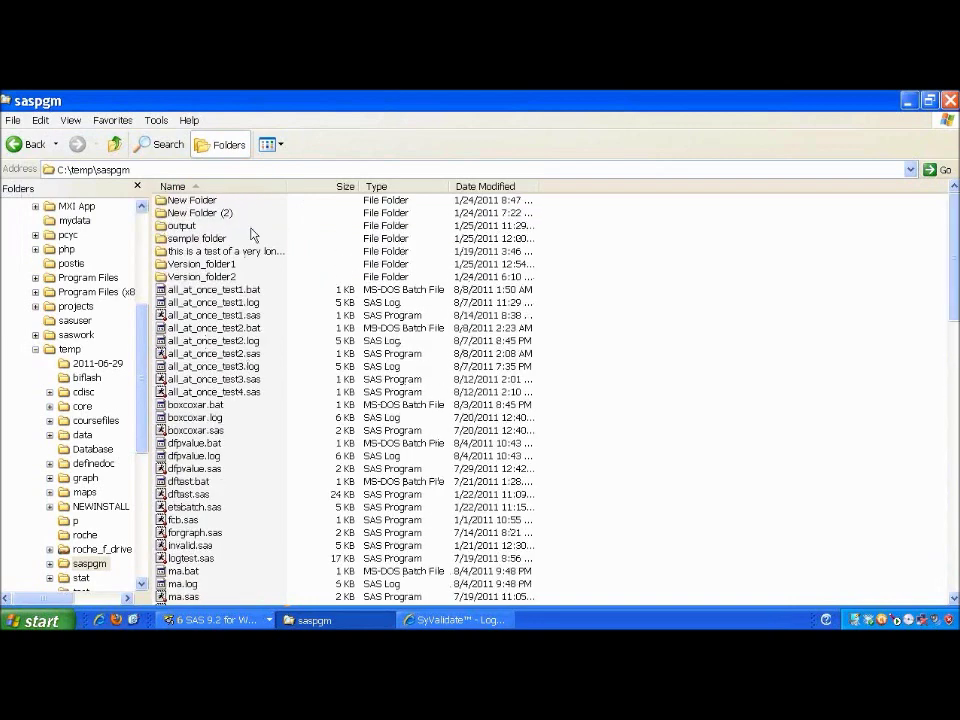
double_click(207, 243)
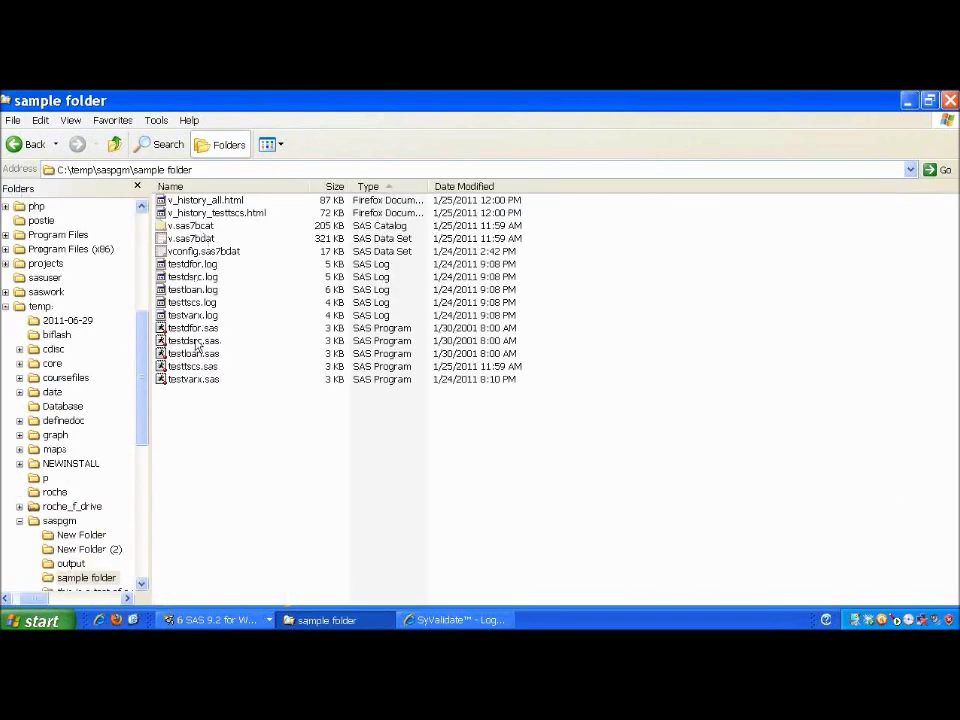
mouse_move(226, 322)
mouse_down()
mouse_move(246, 324)
mouse_move(262, 392)
mouse_move(240, 398)
mouse_up()
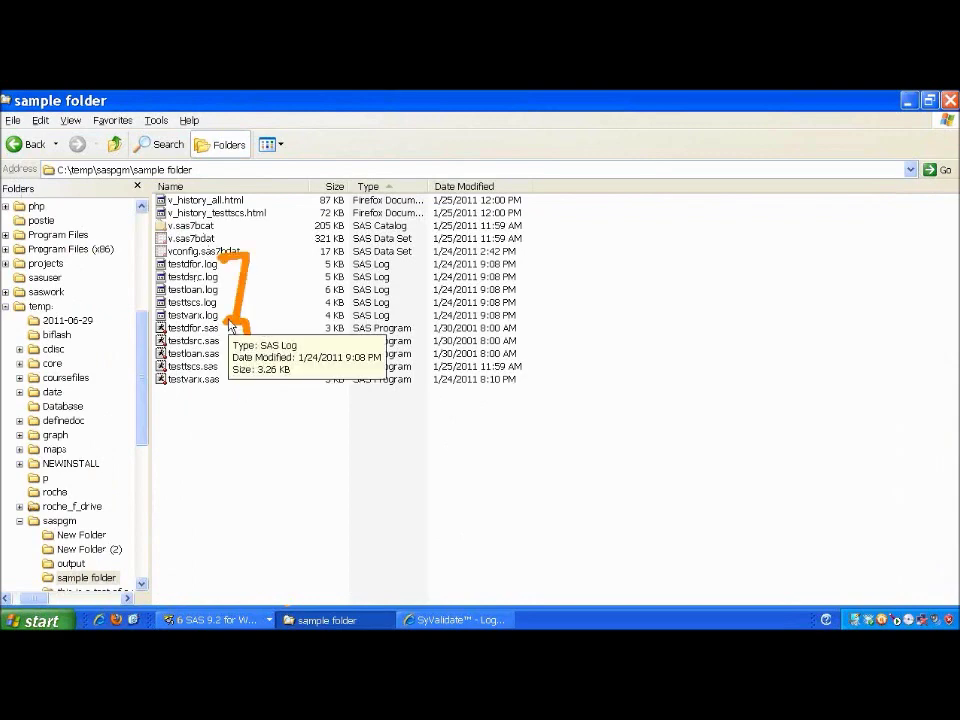
click(30, 144)
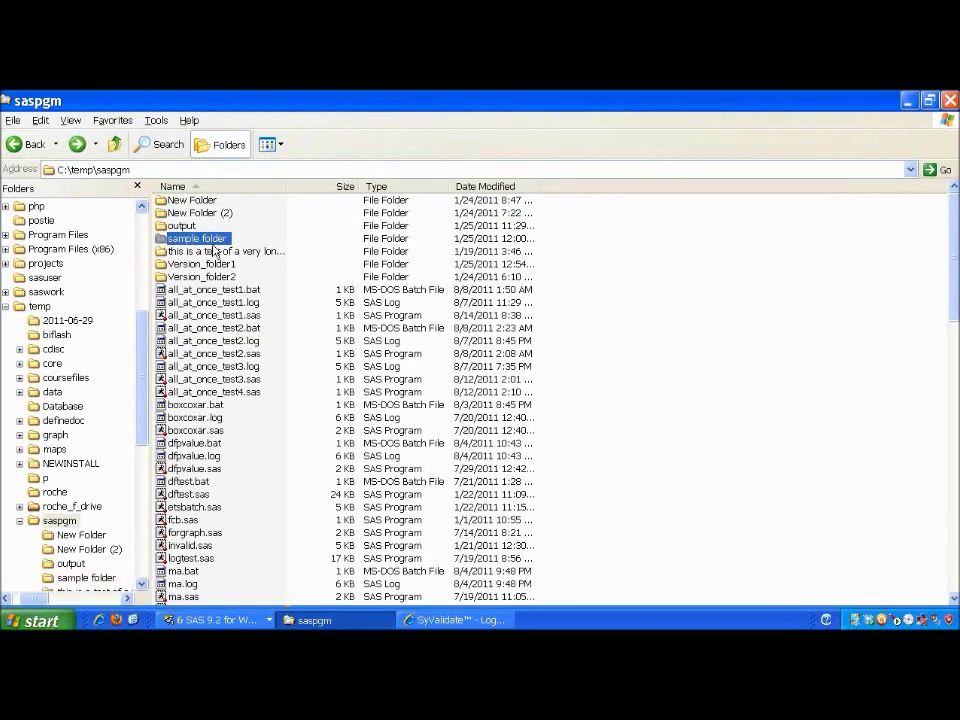
- Run the V_-_Log_Evaluation on the whole sample folder and view the findings for testdsrc.log, testloan.log and testtscs.log
right_click(213, 250)
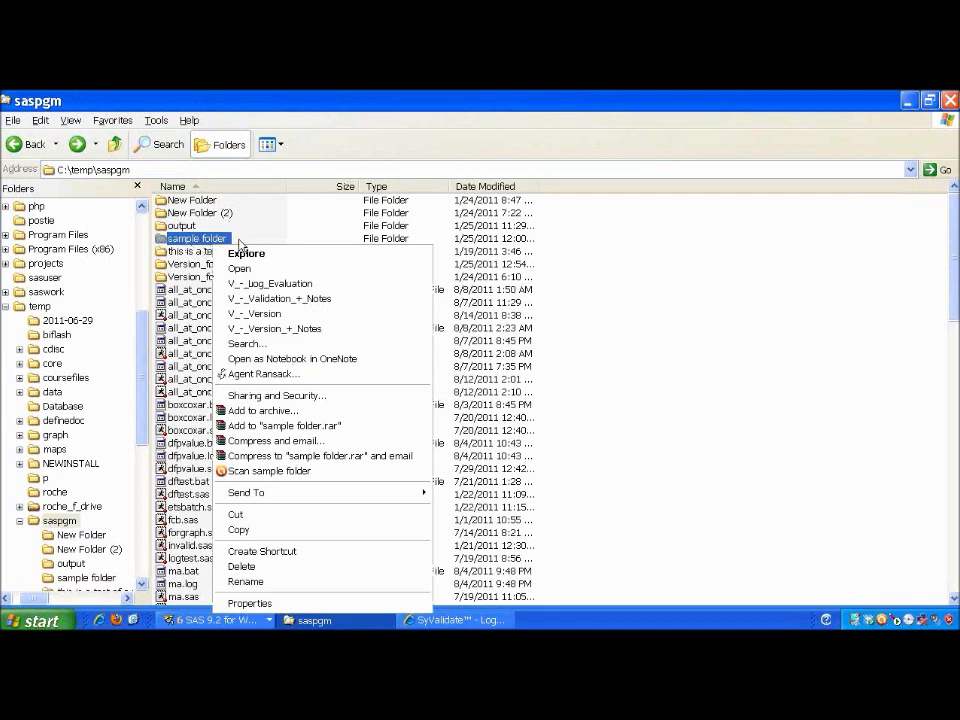
click(266, 287)
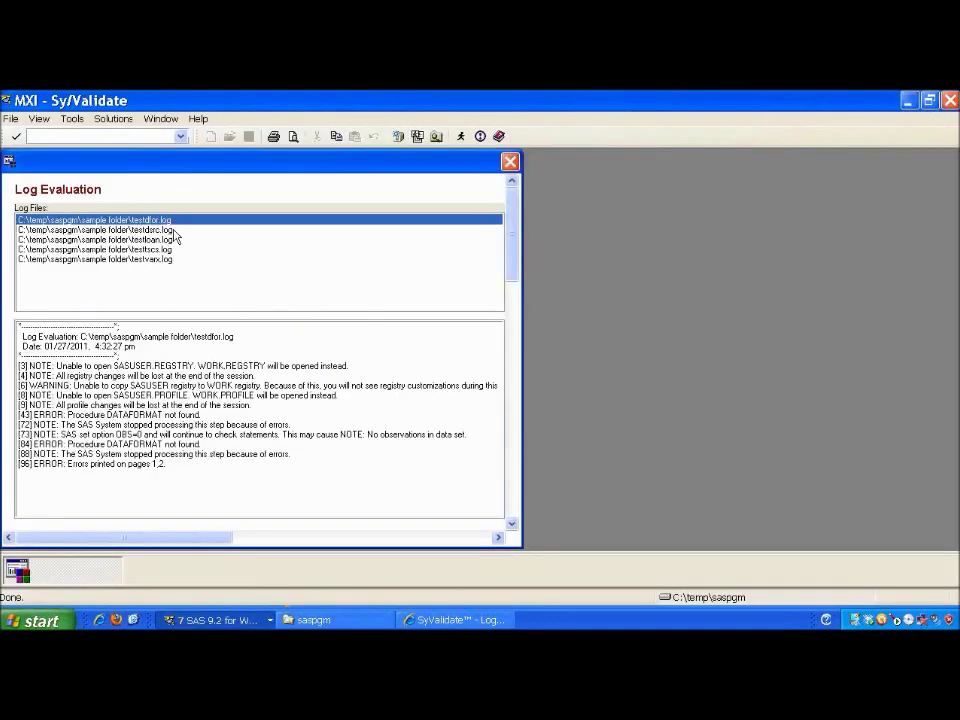
click(150, 230)
click(172, 240)
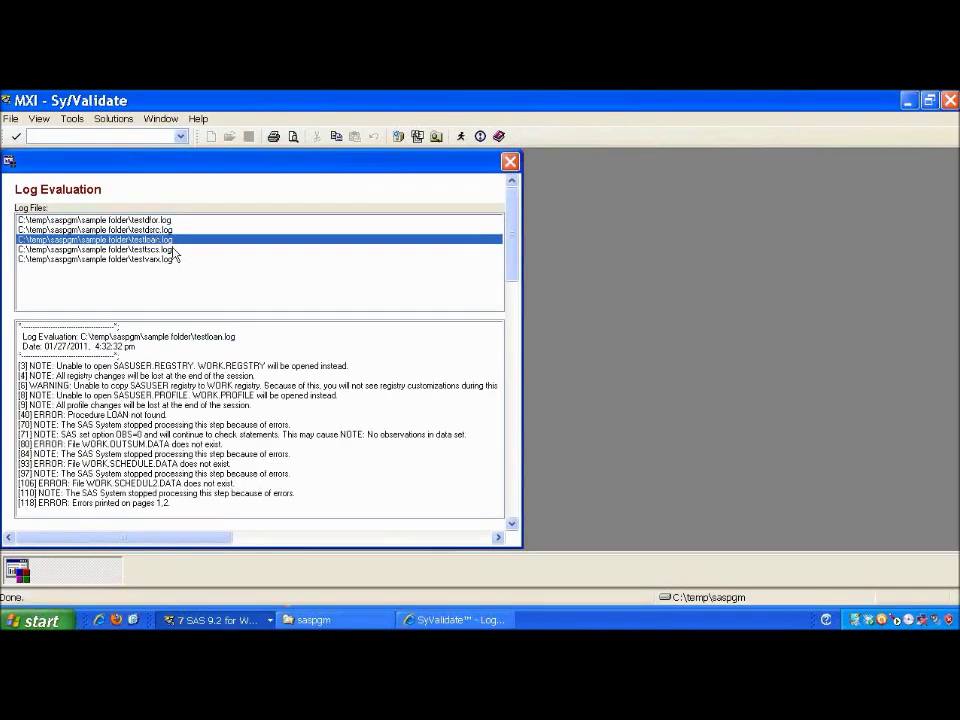
click(176, 250)
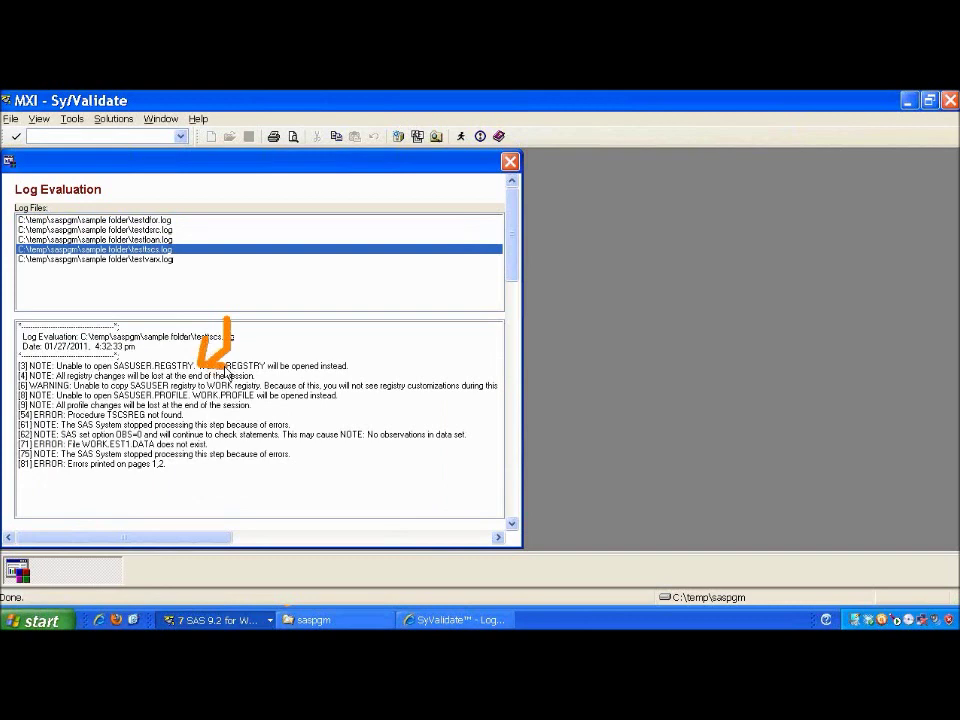
- Save the combined evaluation of all the sample folder's logs and close the evaluation window
drag(514, 266, 512, 279)
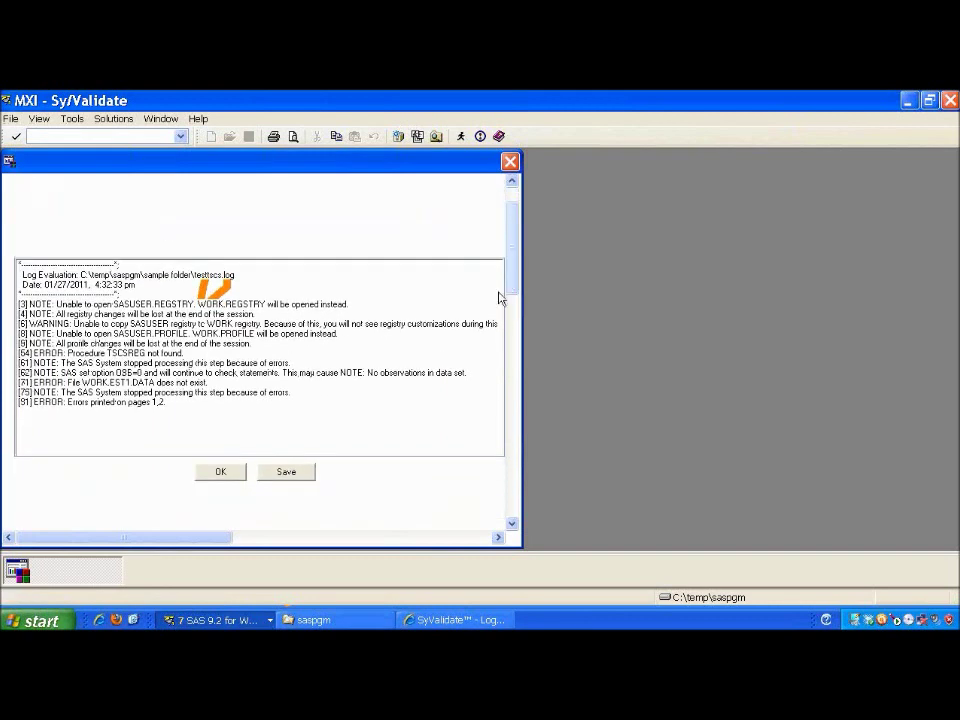
click(298, 474)
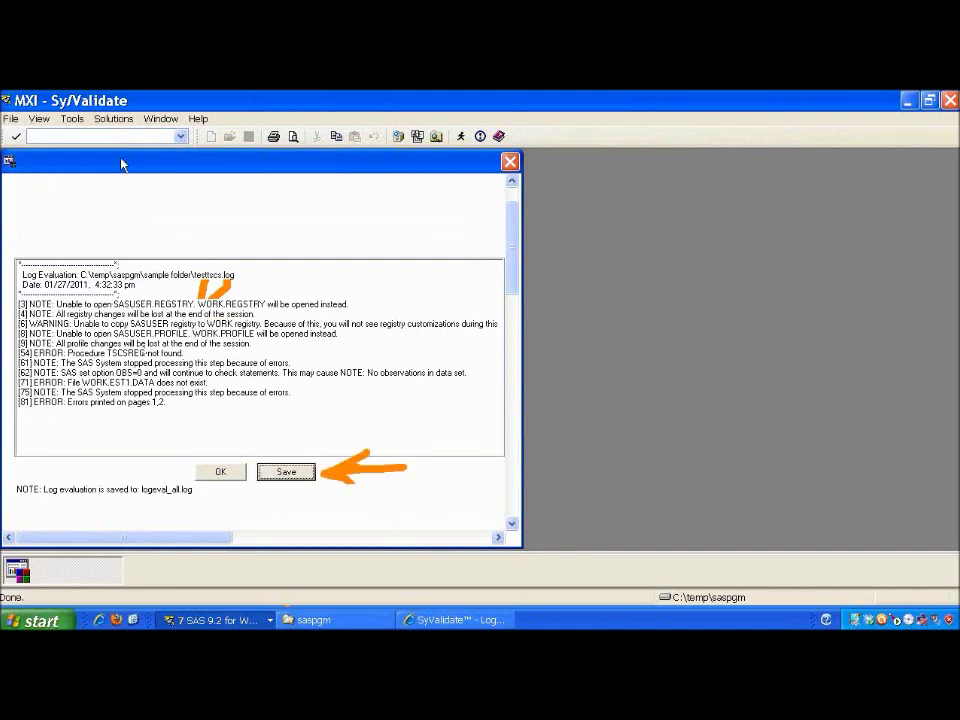
scroll(527, 277, up, 2)
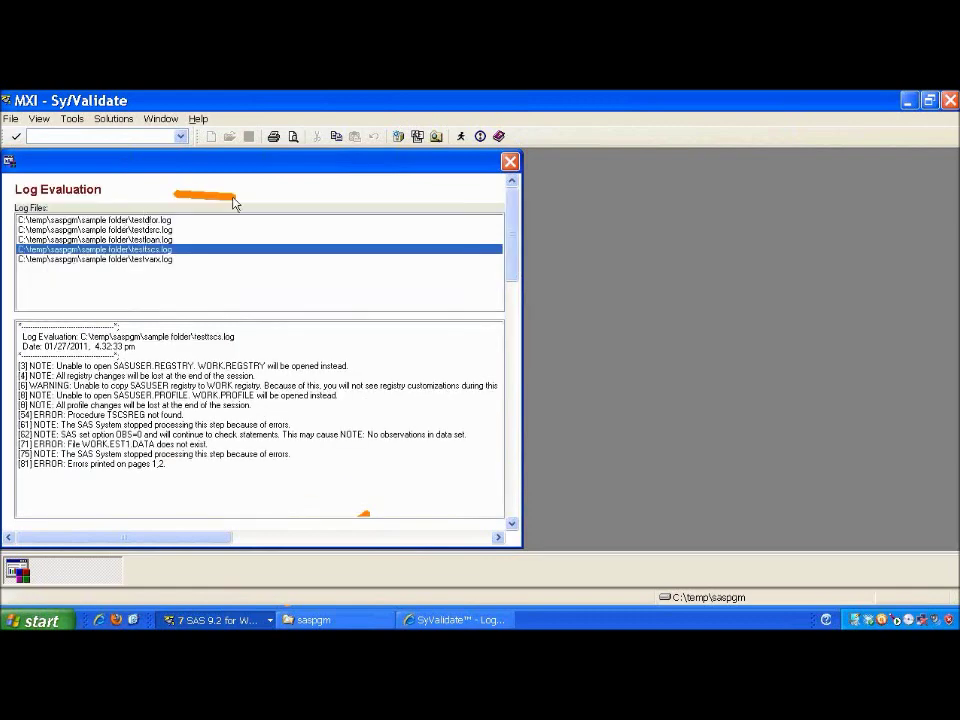
scroll(518, 298, down, 2)
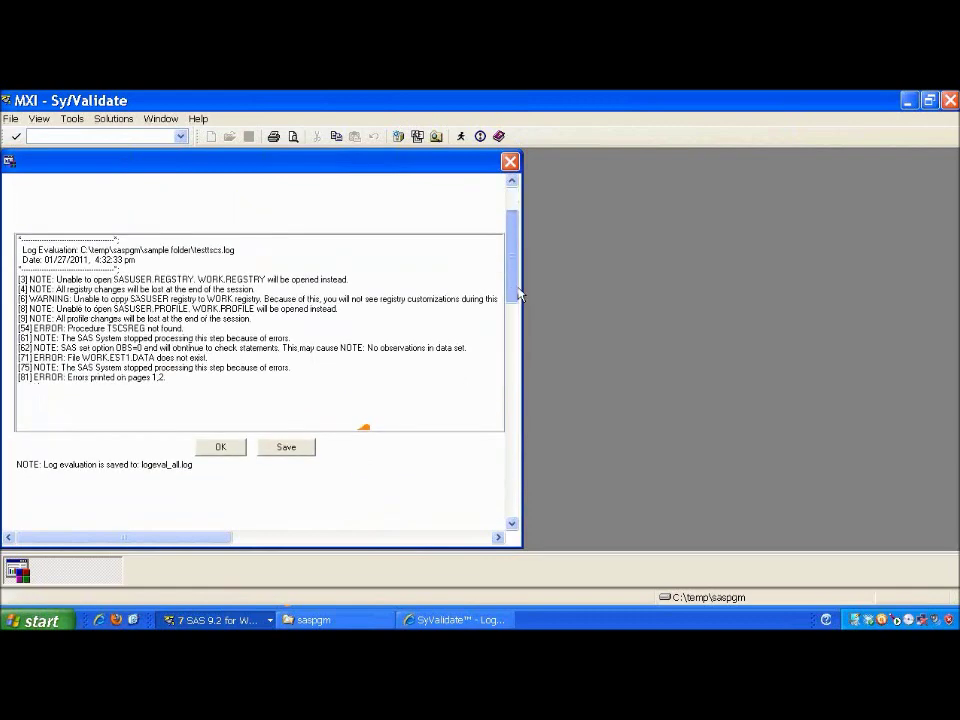
mouse_move(290, 540)
mouse_down()
mouse_move(167, 476)
mouse_move(165, 454)
mouse_move(204, 446)
mouse_move(205, 465)
mouse_up()
click(221, 411)
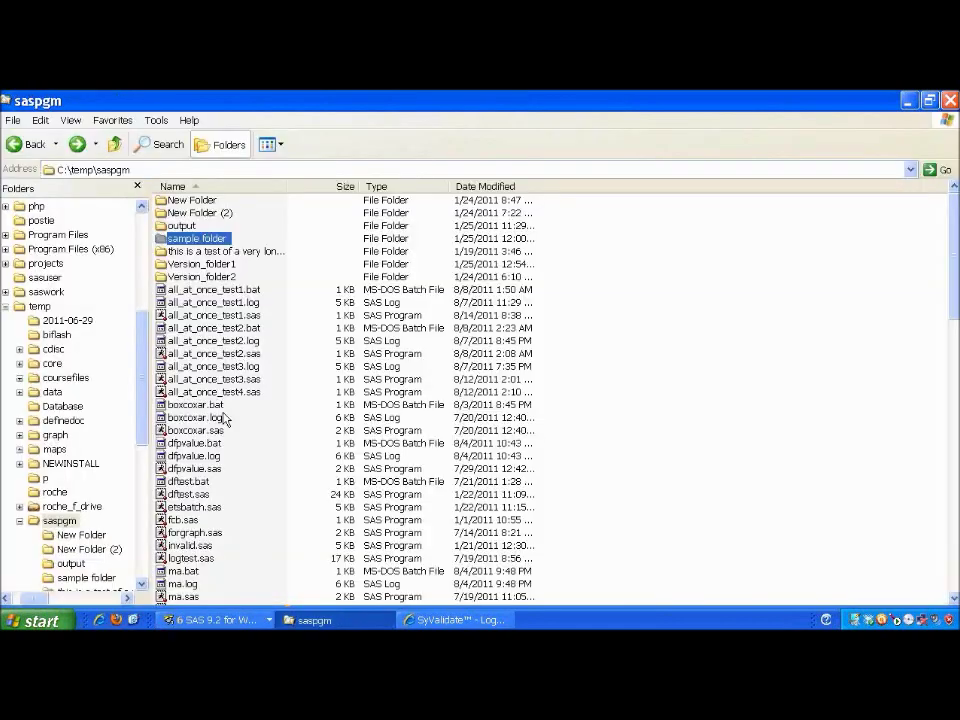
- Open the saved logeval_all.log in saspgm, review the evaluation sections for each log file, and close it
scroll(190, 590, down, 20)
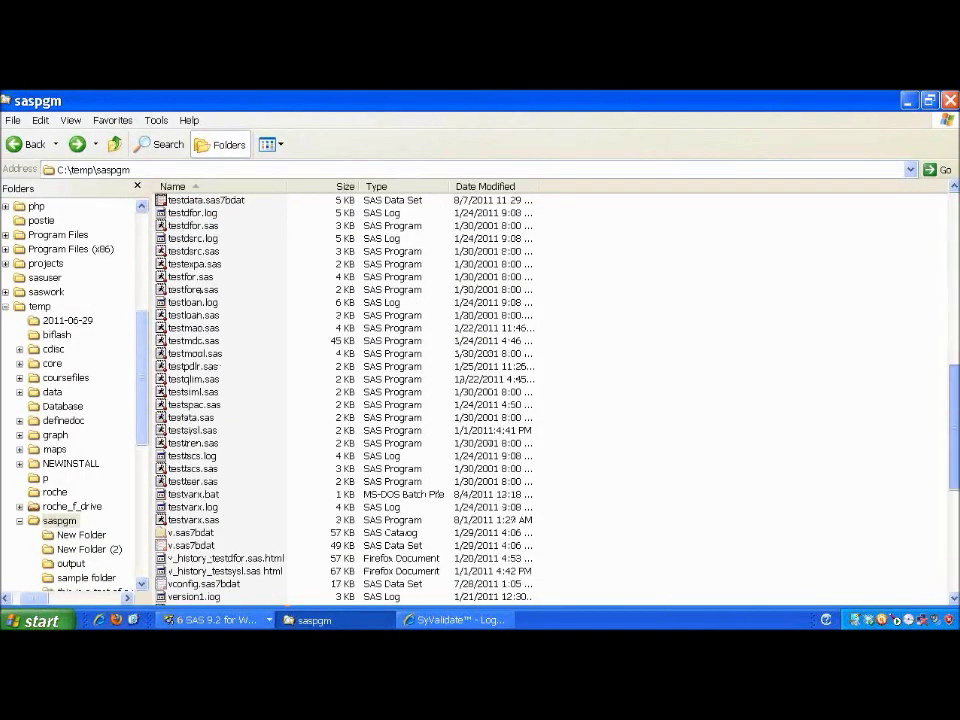
double_click(195, 597)
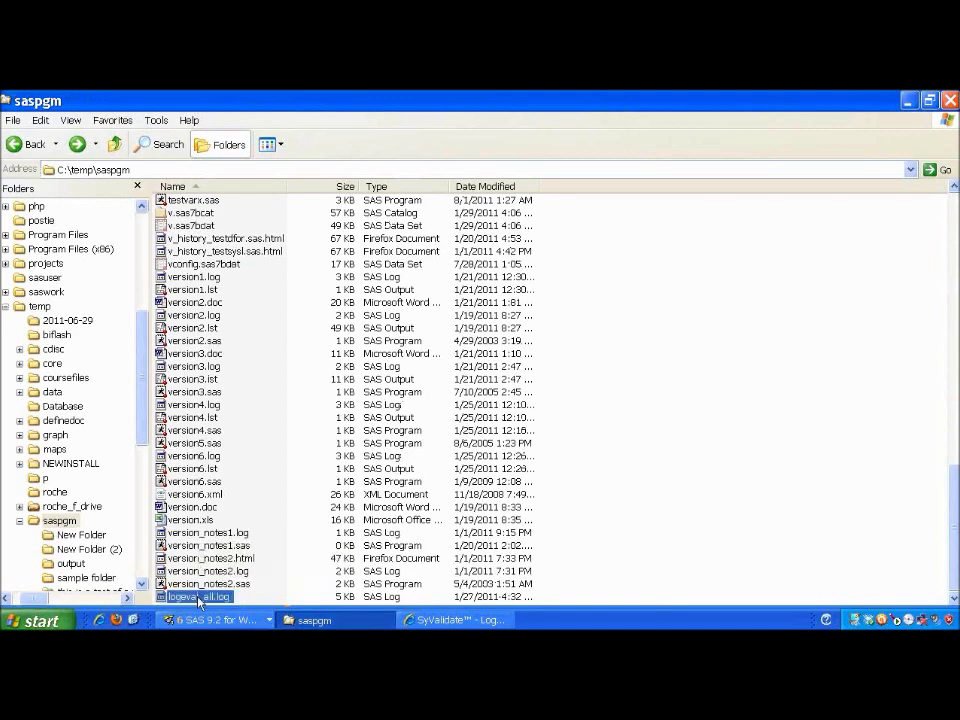
mouse_move(472, 204)
mouse_down()
mouse_move(510, 204)
mouse_move(546, 256)
mouse_move(487, 355)
mouse_move(515, 372)
mouse_move(517, 522)
mouse_move(486, 522)
mouse_up()
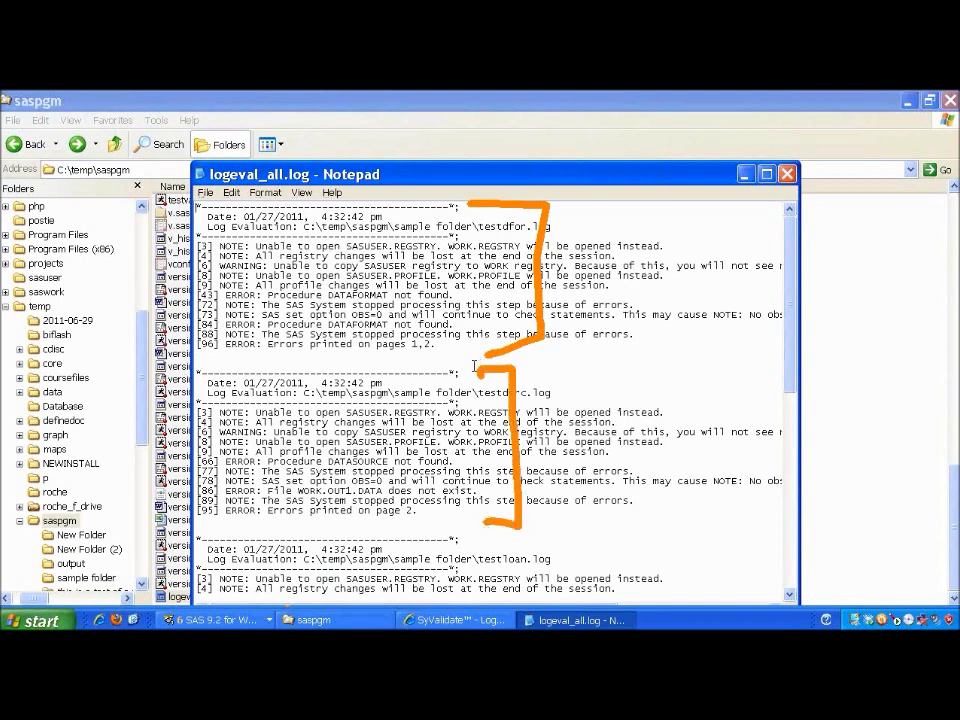
drag(790, 340, 772, 587)
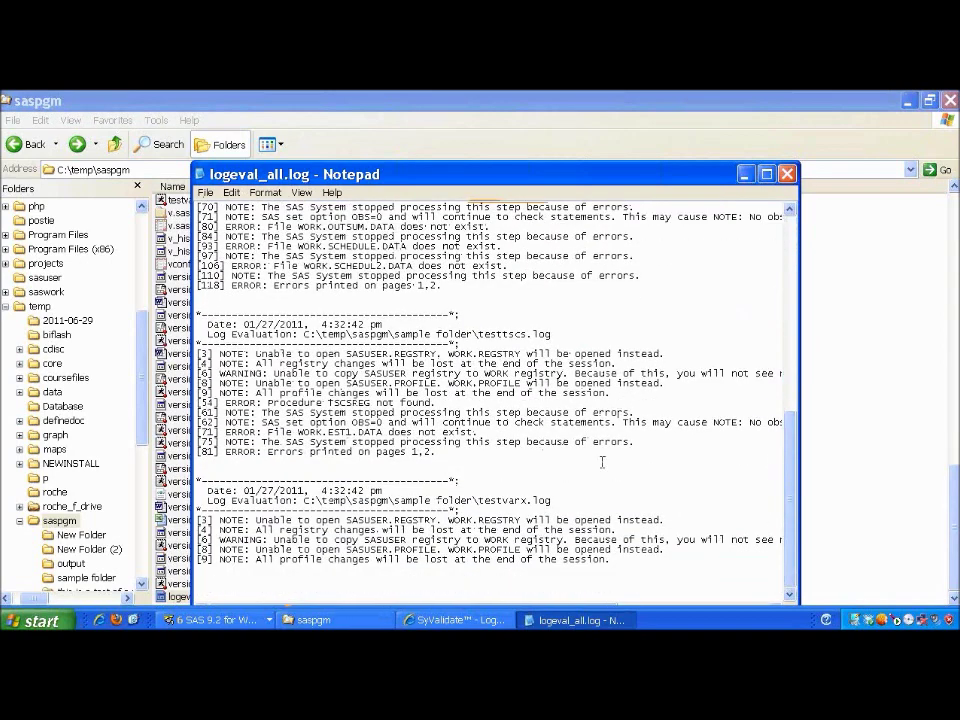
key(alt+F4)
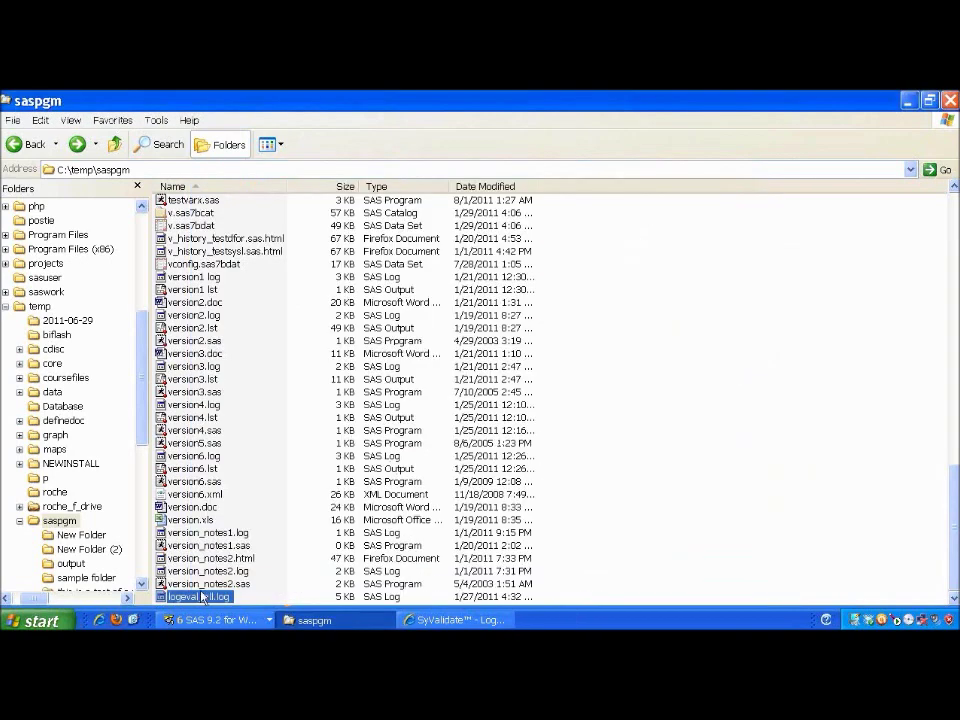
- Delete logeval_all.log from the saspgm folder and confirm the deletion
right_click(200, 597)
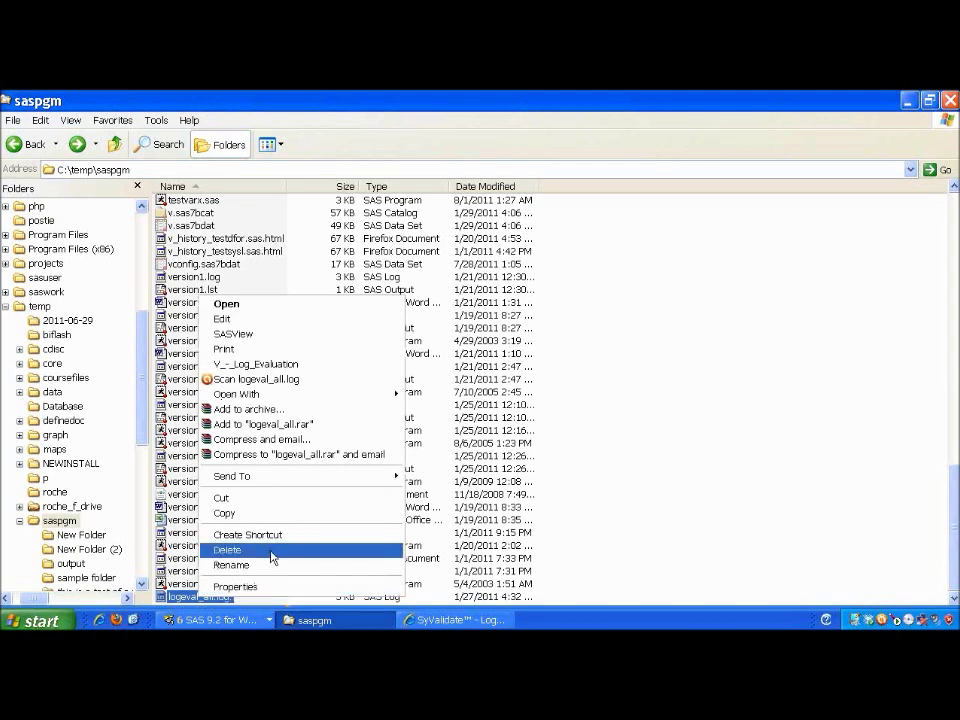
click(227, 550)
click(531, 371)
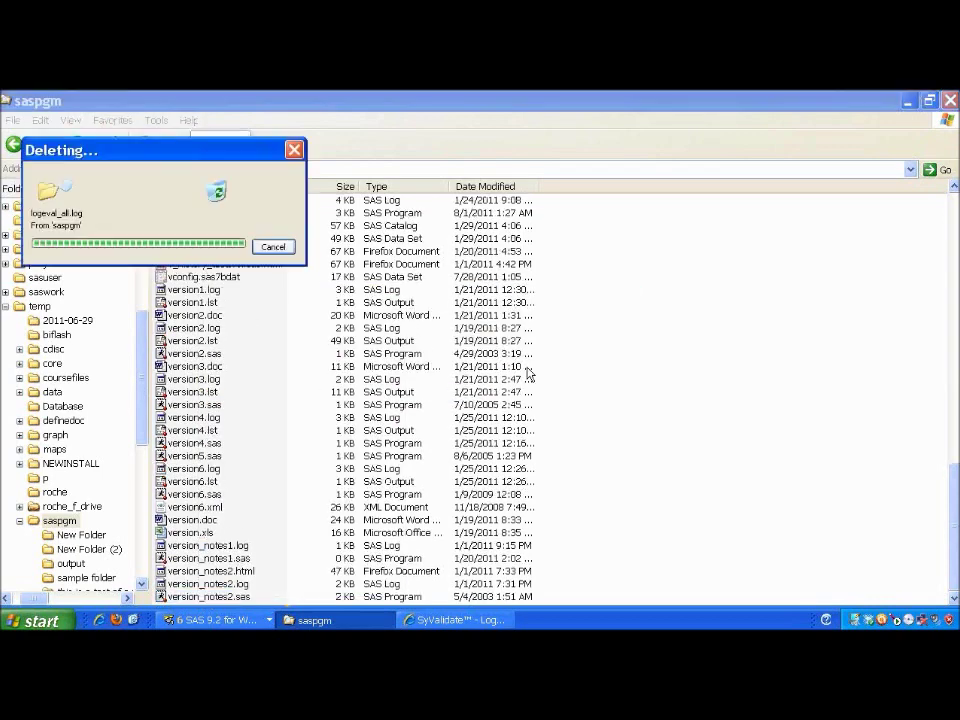
- Switch to the SyValidate Log Evaluation page in Internet Explorer and examine the %logeval macro syntax with its path, program and outfile parameters
click(445, 620)
mouse_move(381, 252)
mouse_down()
mouse_move(349, 259)
mouse_move(355, 300)
mouse_move(376, 298)
mouse_up()
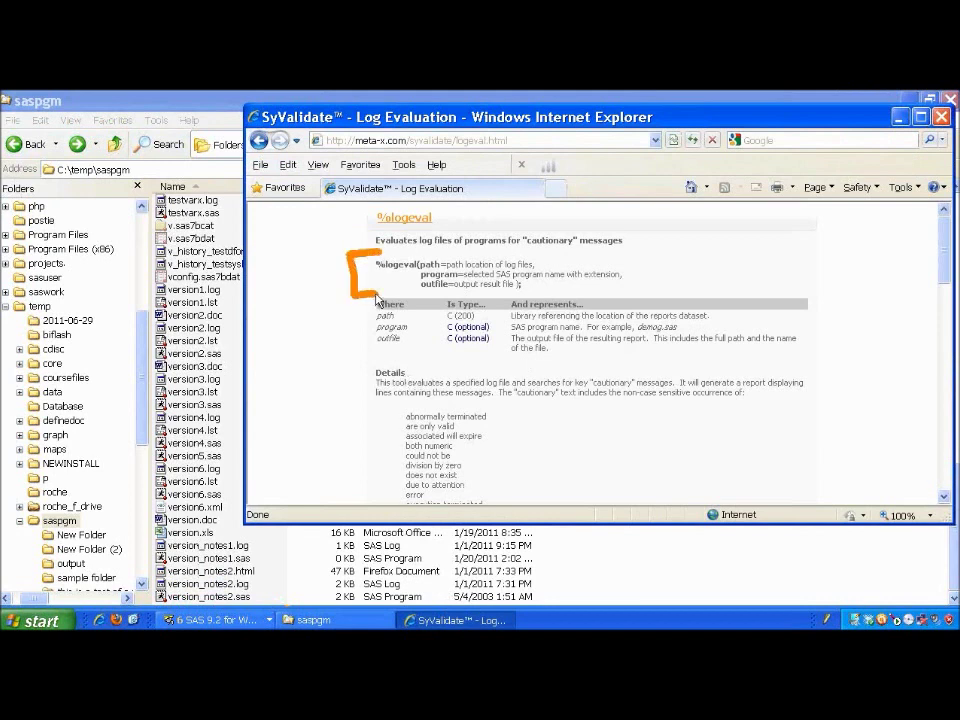
drag(381, 277, 411, 279)
mouse_move(458, 237)
mouse_down()
mouse_move(428, 265)
mouse_move(442, 267)
mouse_up()
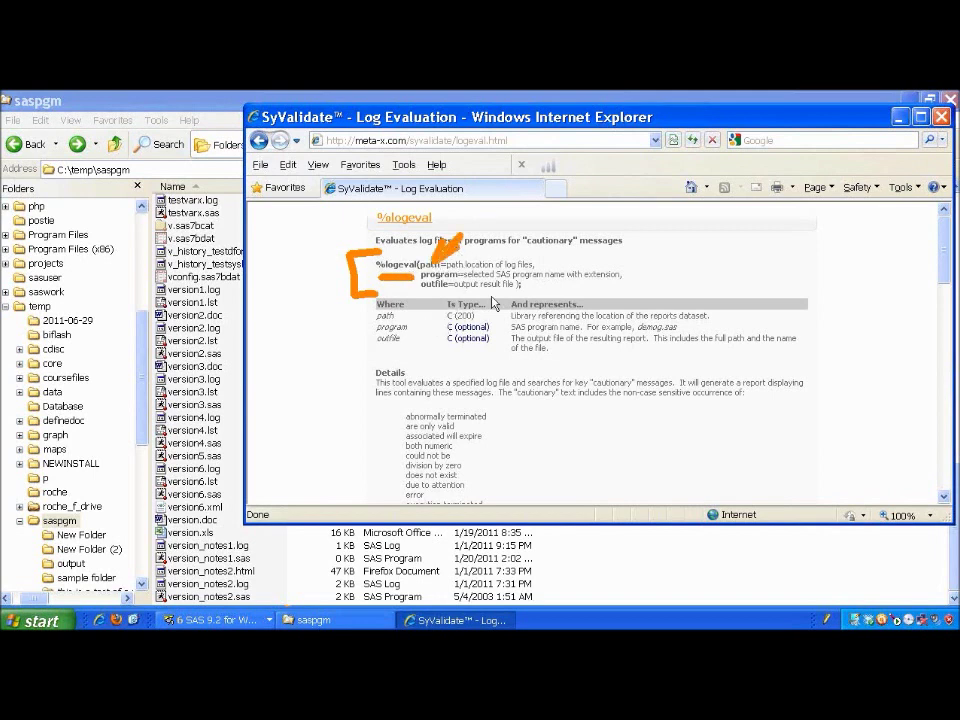
mouse_move(505, 238)
mouse_down()
mouse_move(452, 265)
mouse_move(478, 273)
mouse_up()
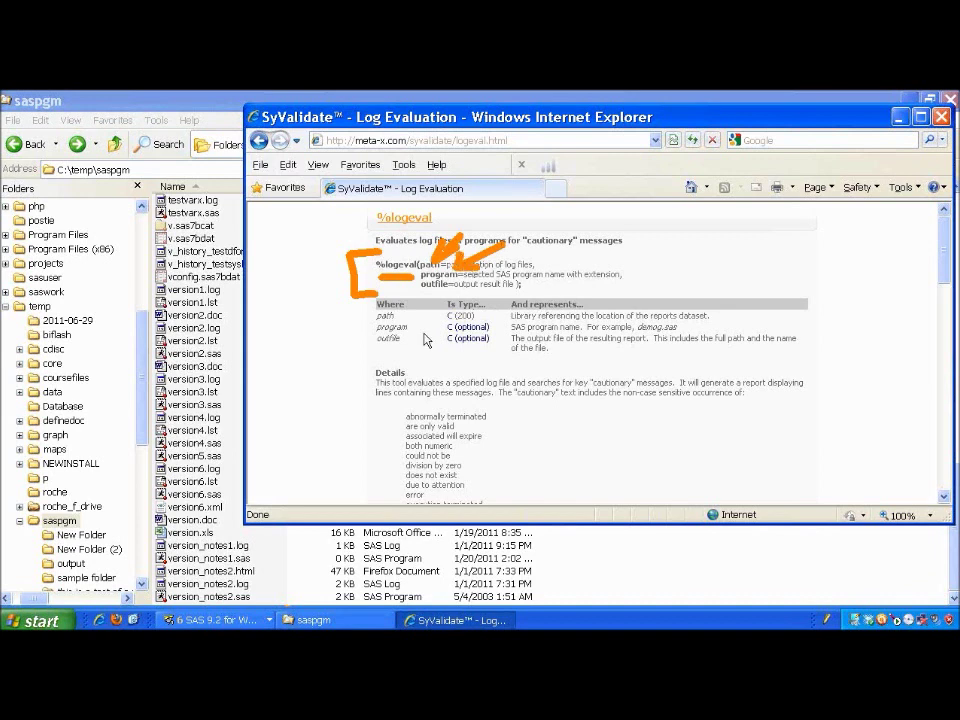
drag(424, 333, 436, 298)
drag(443, 296, 440, 316)
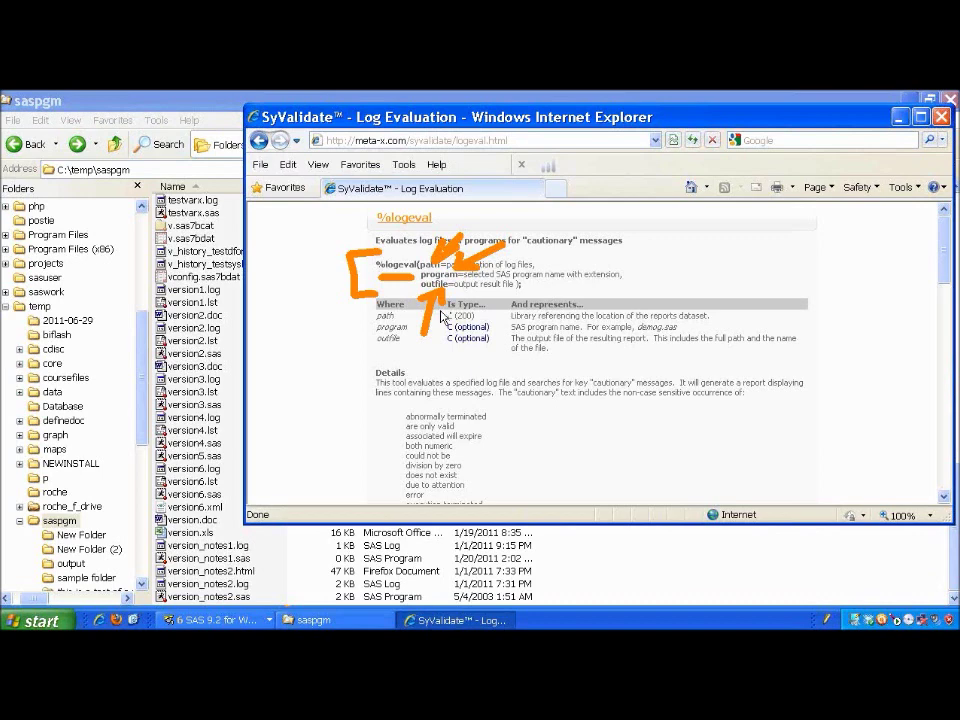
key(Escape)
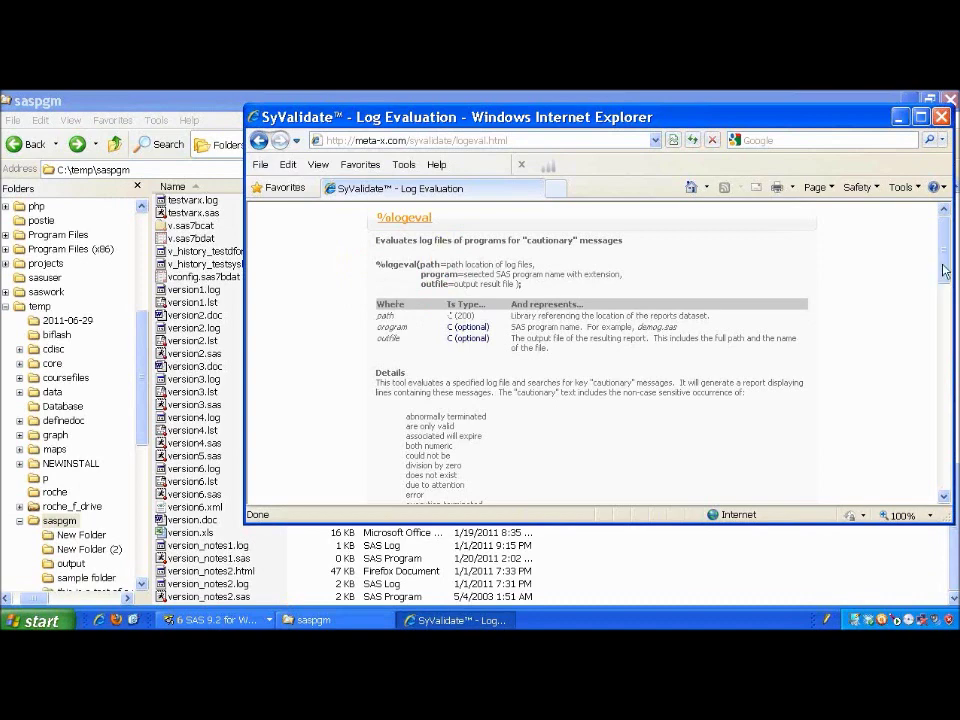
- Review the full list of cautionary message texts in the Details section of the %logeval documentation
drag(945, 270, 933, 306)
mouse_move(400, 276)
mouse_down()
mouse_move(369, 279)
mouse_move(380, 438)
mouse_move(397, 488)
mouse_up()
mouse_move(287, 408)
mouse_down()
mouse_move(353, 392)
mouse_move(340, 418)
mouse_up()
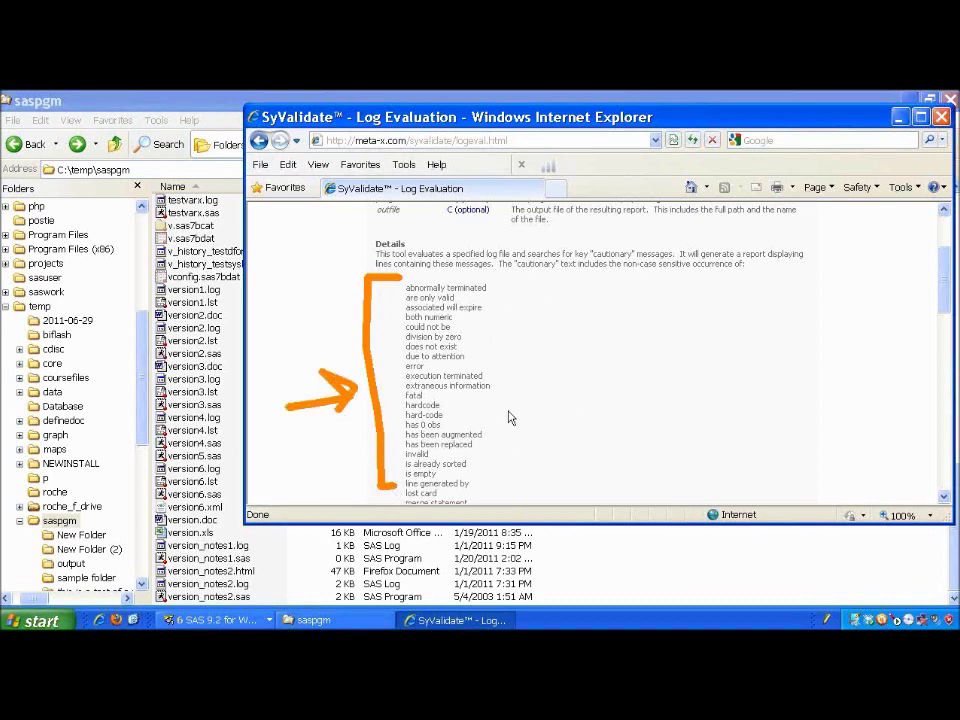
drag(945, 305, 946, 397)
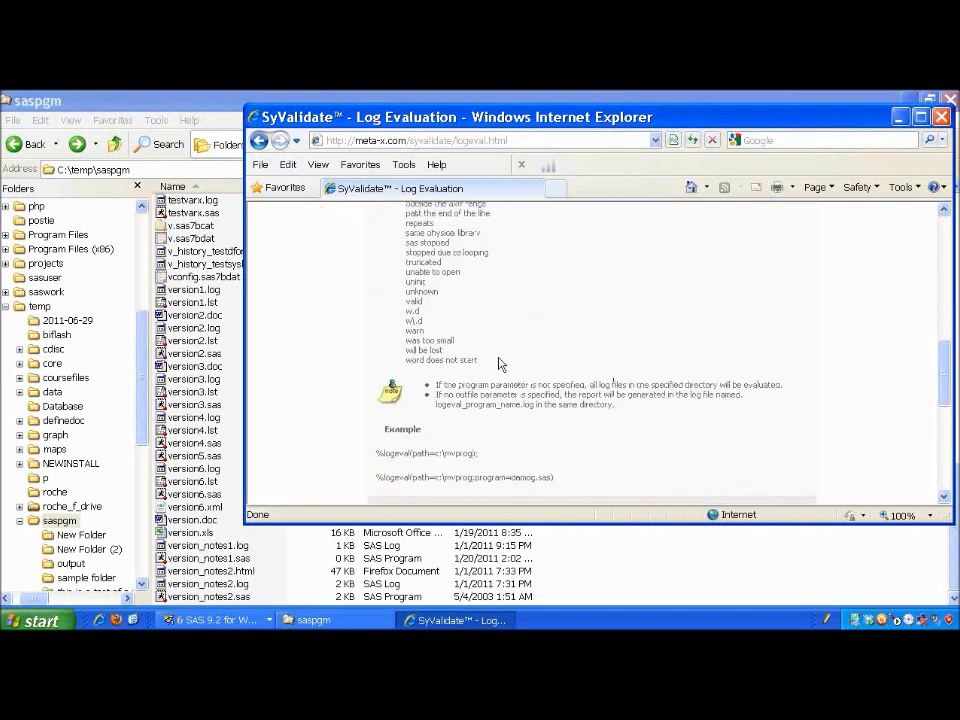
mouse_move(448, 328)
mouse_down()
mouse_move(529, 368)
mouse_move(508, 371)
mouse_up()
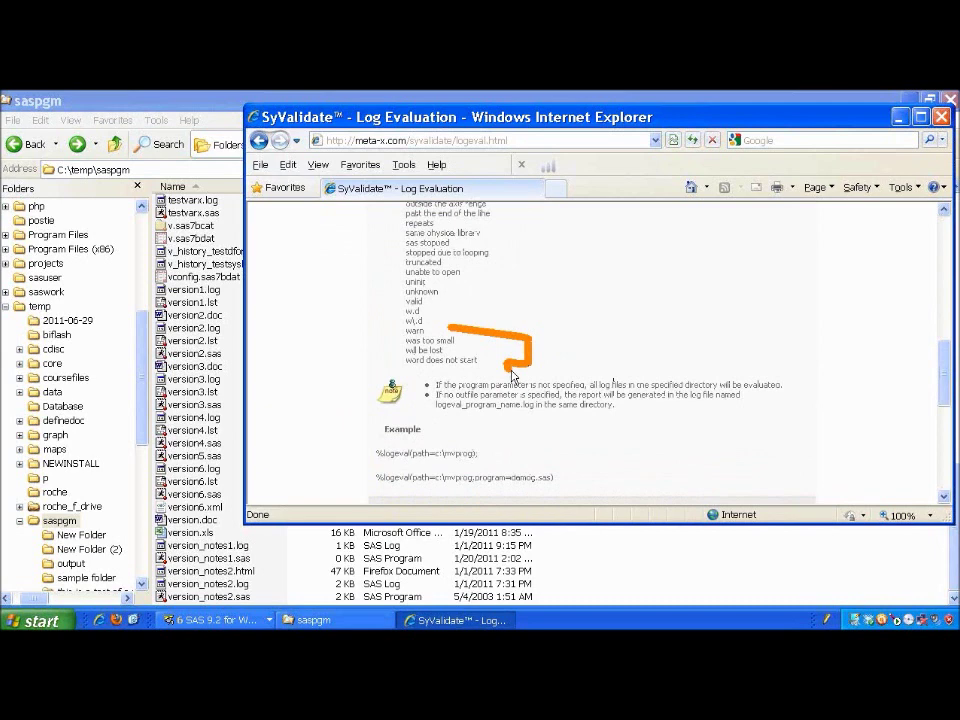
key(Escape)
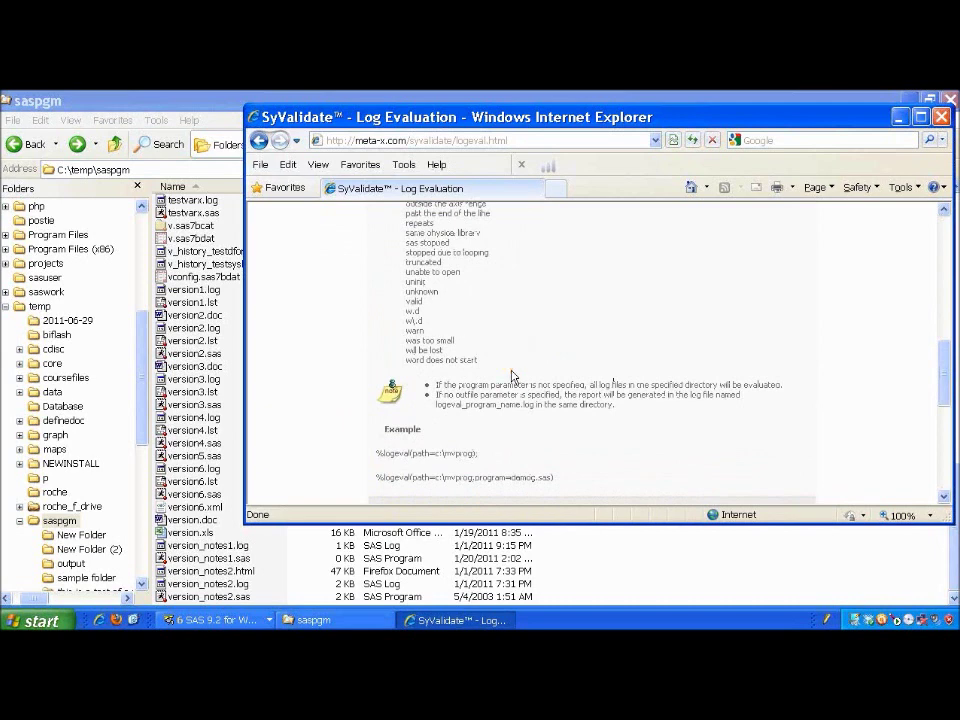